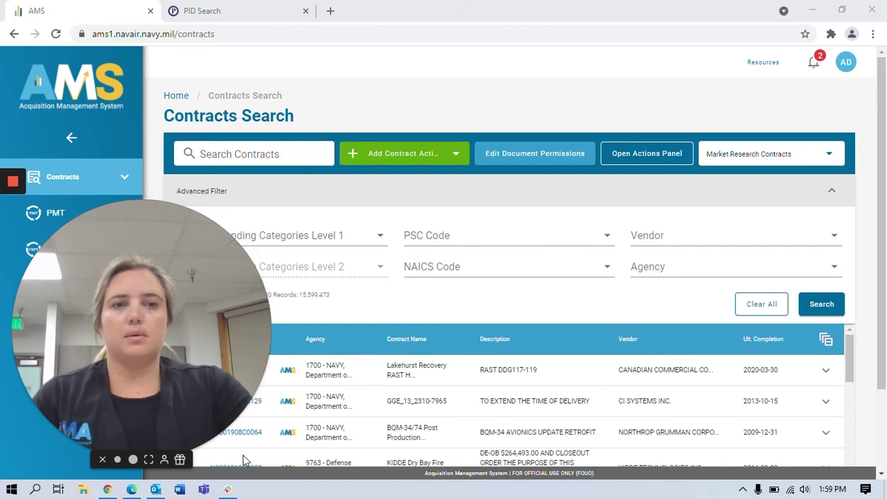
# Keep Market Research Contracts as the searched collection and start a keyword contract search.
pyautogui.click(100, 459)
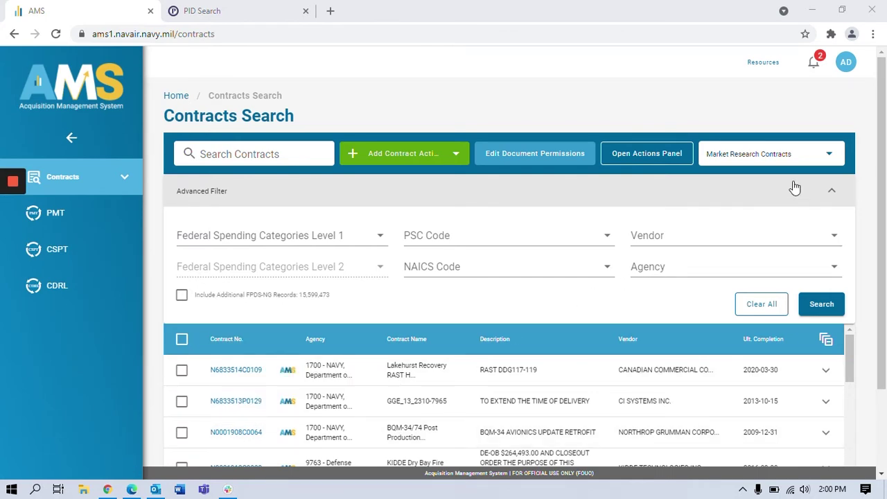
pyautogui.click(831, 158)
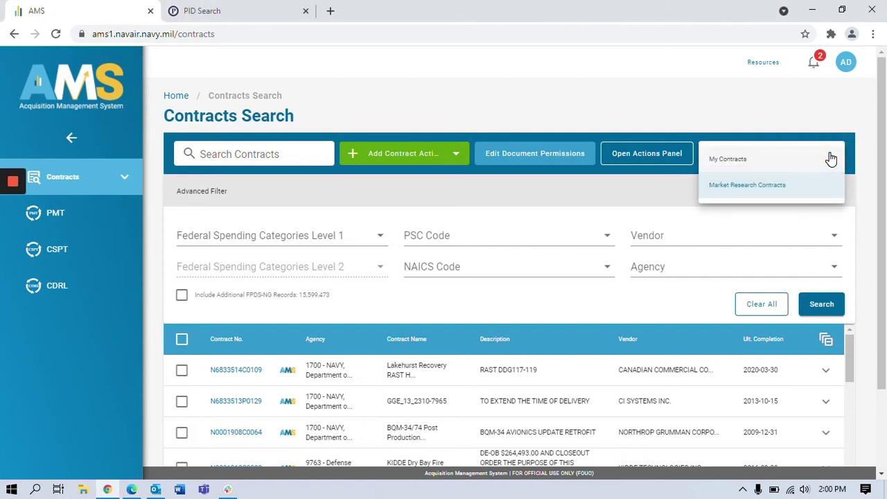
pyautogui.click(802, 189)
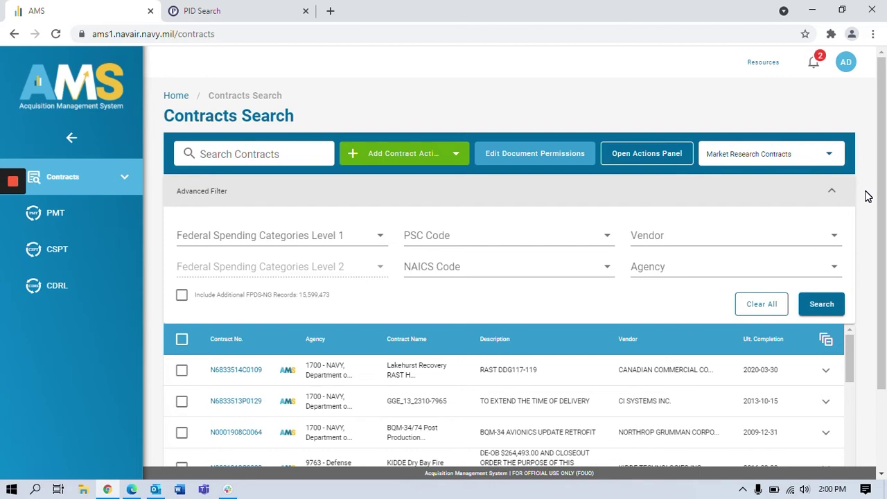
pyautogui.click(208, 154)
# Filter spending categories to Level 1 '1 - IT' and Level 2 '2 - IT Hardware'.
pyautogui.click(277, 234)
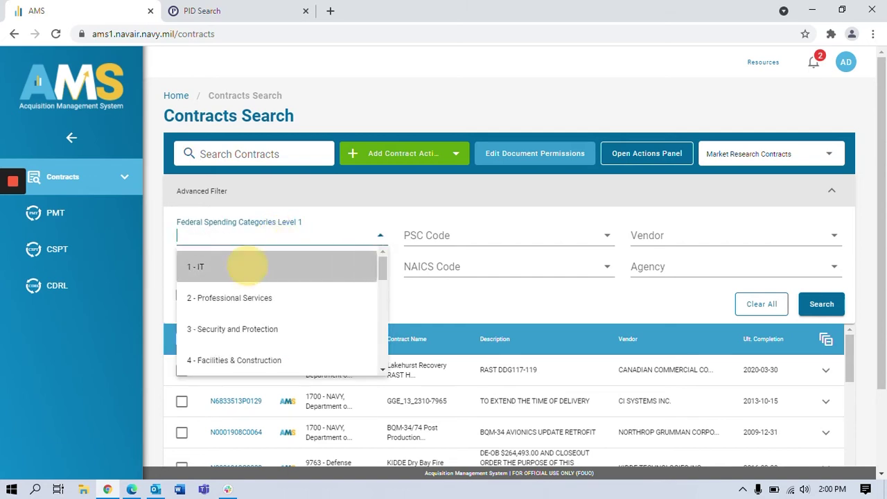
pyautogui.click(246, 266)
pyautogui.click(249, 266)
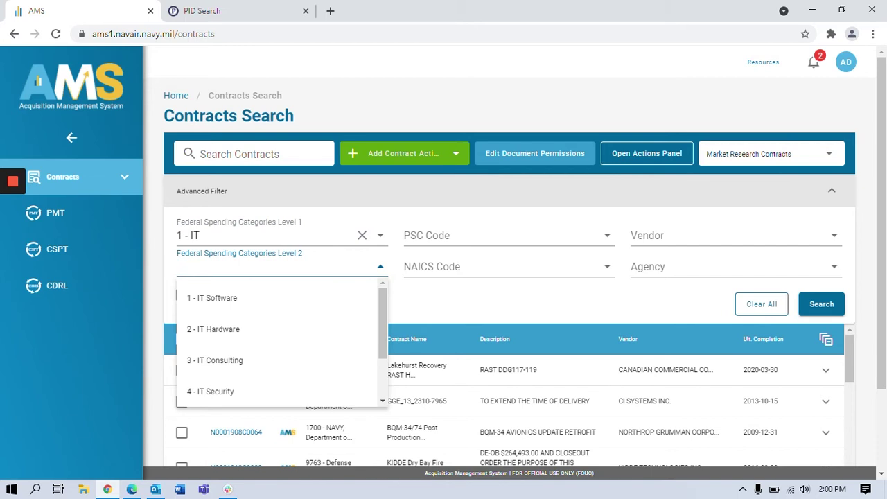
pyautogui.click(238, 329)
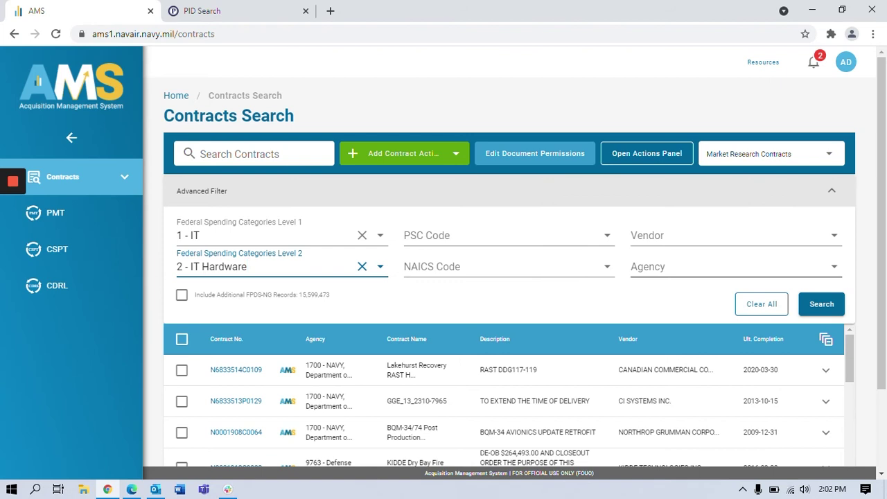
# Search with the IT / IT Hardware filters and scroll down to the 44,474 results.
pyautogui.click(813, 308)
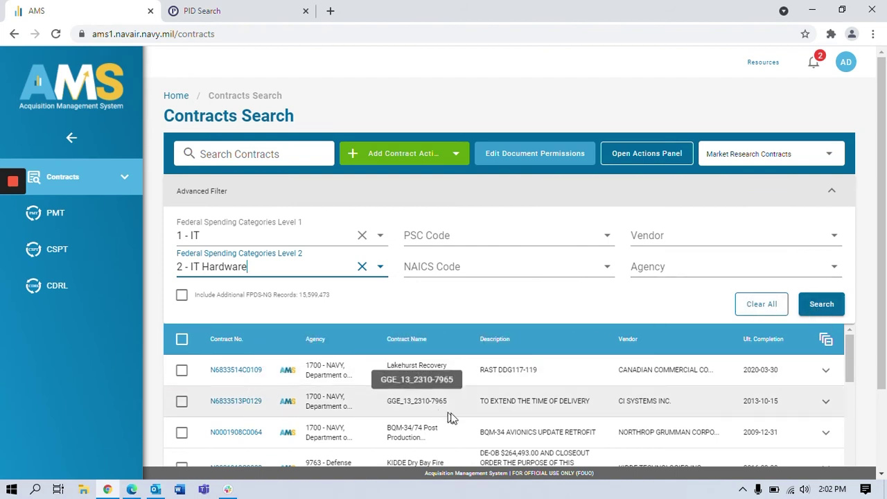
pyautogui.scroll(-2, 874, 366)
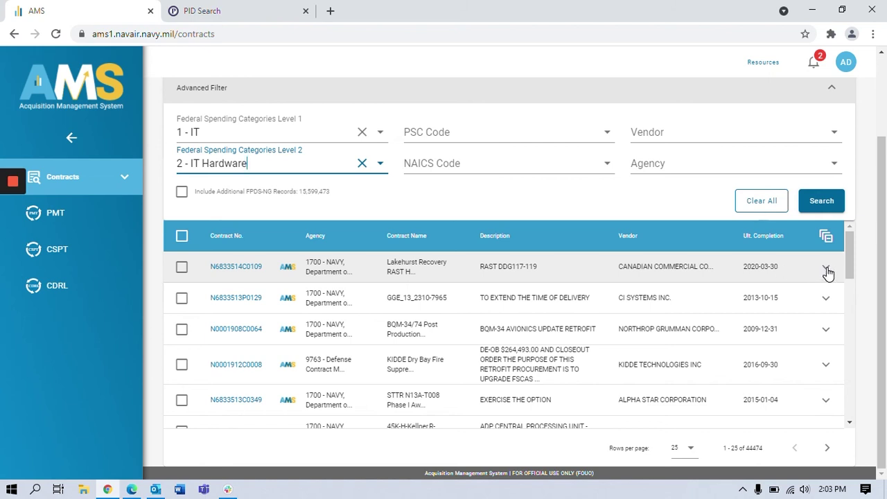
# Expand contract N6833514C0109 to show its organization, total value and remaining value.
pyautogui.click(826, 269)
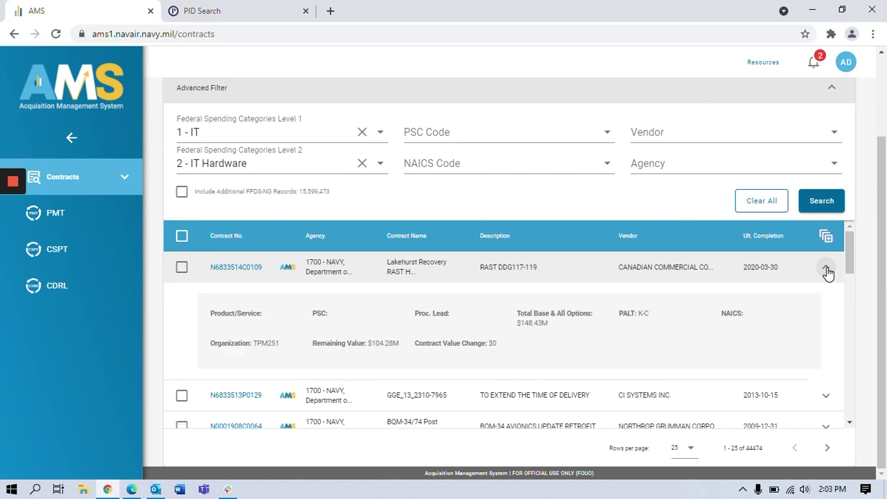